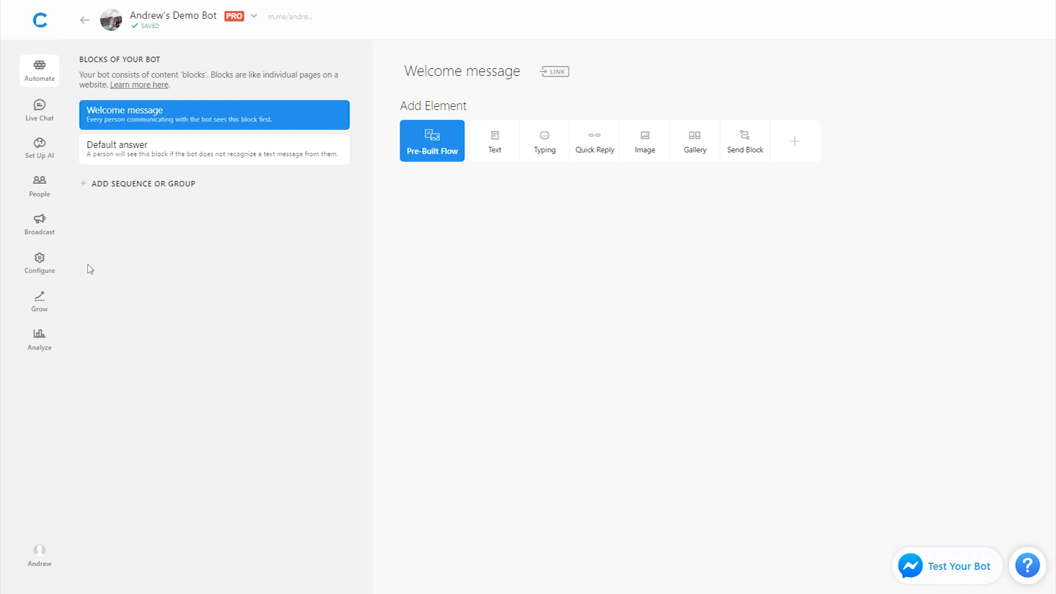
Add a Welcome message text card reading 'Hi {{first name}}!' using the first-name variable
click(509, 157)
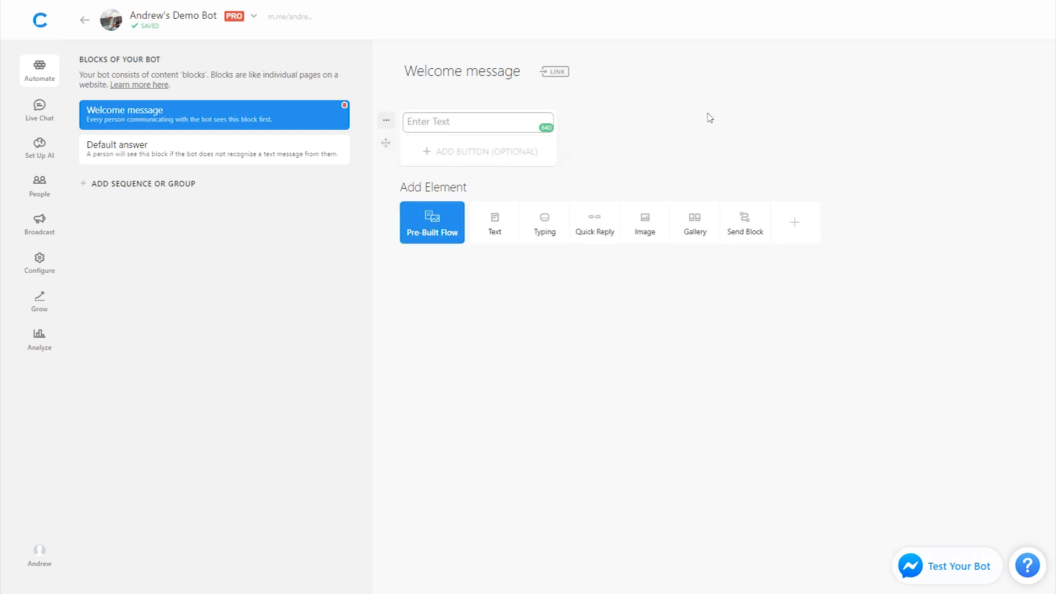
text(Hi {{)
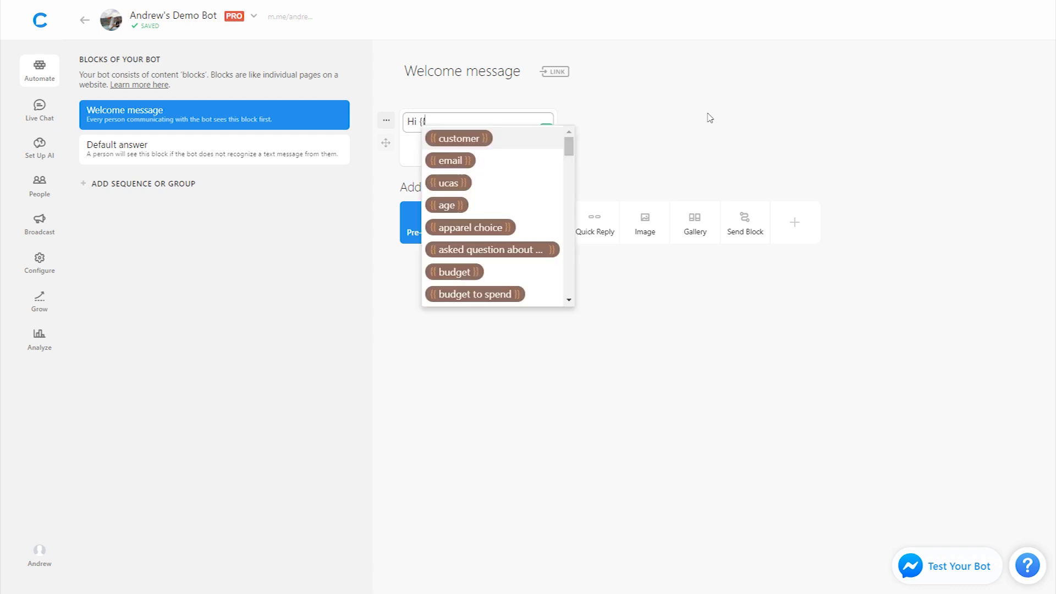
text(firs)
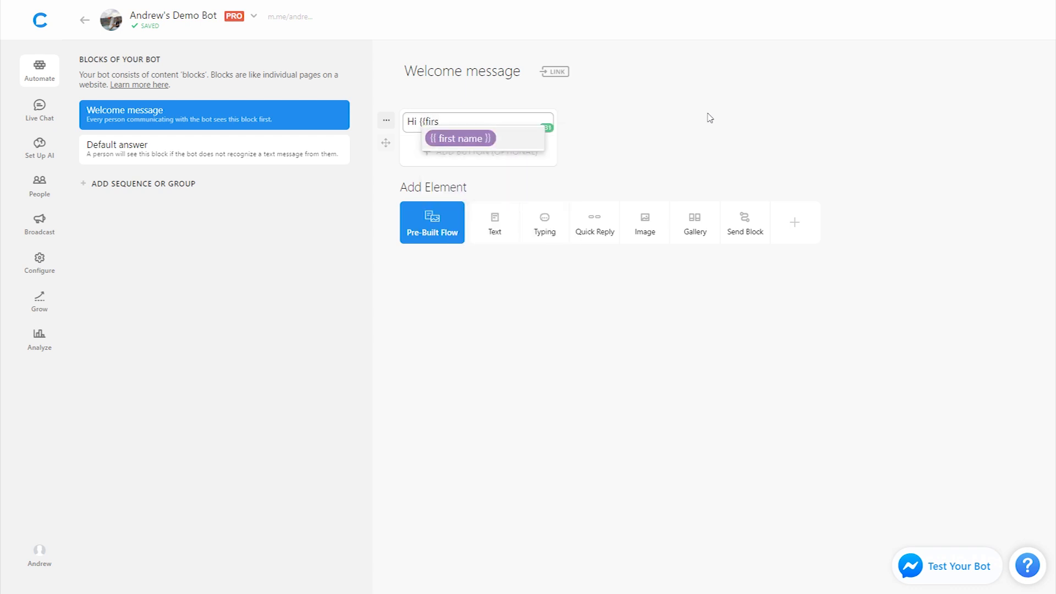
key(Return)
text(!)
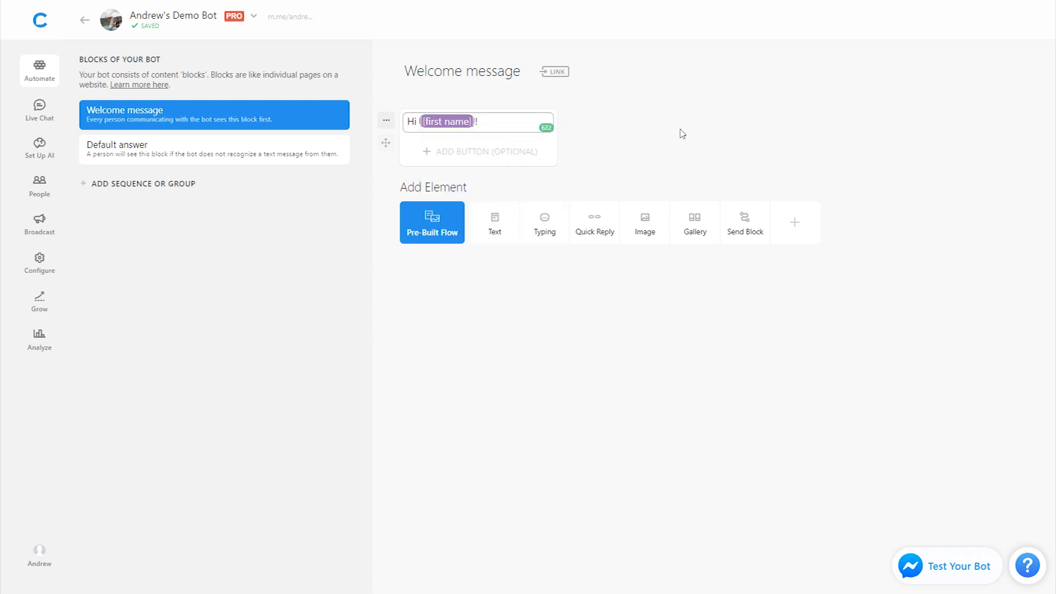
click(682, 133)
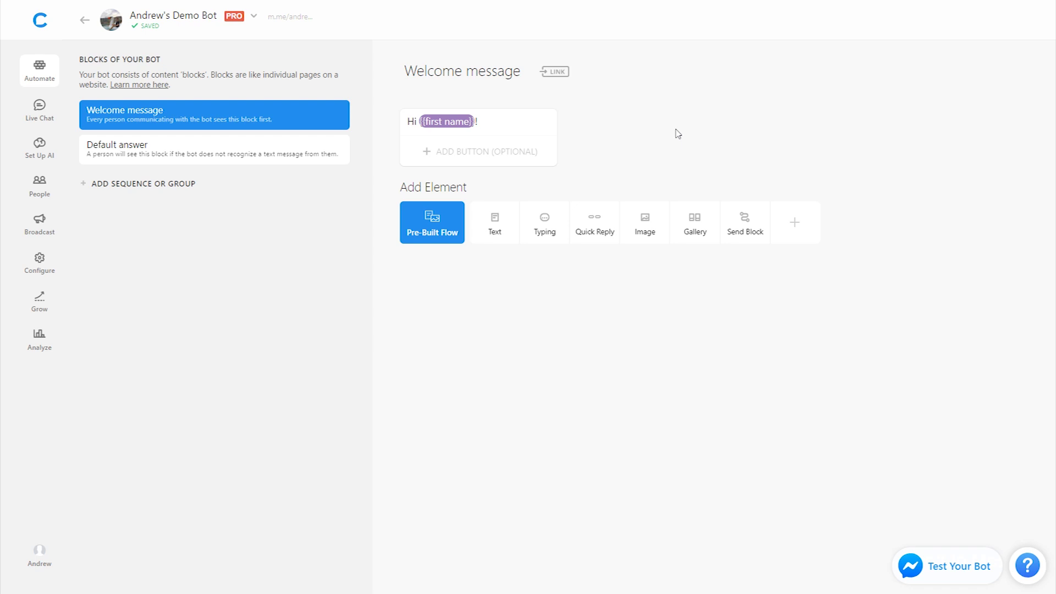
Add a second line to the welcome text: 'Use our bot to find the perfect gift for your loved one!'
click(525, 130)
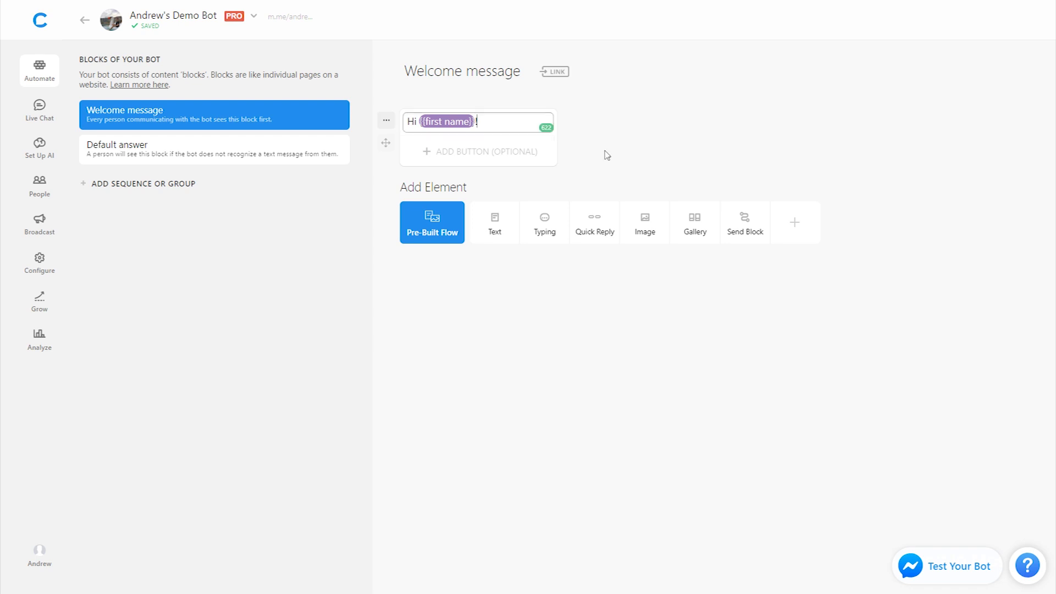
key(Return)
key(Return)
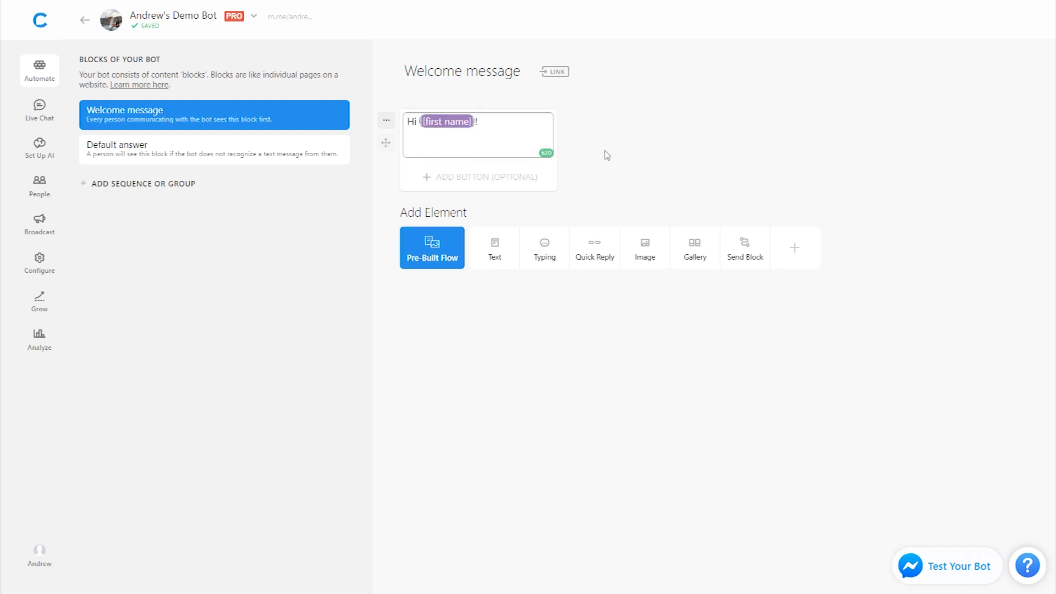
text(Use our bot to find the perfect gift for your)
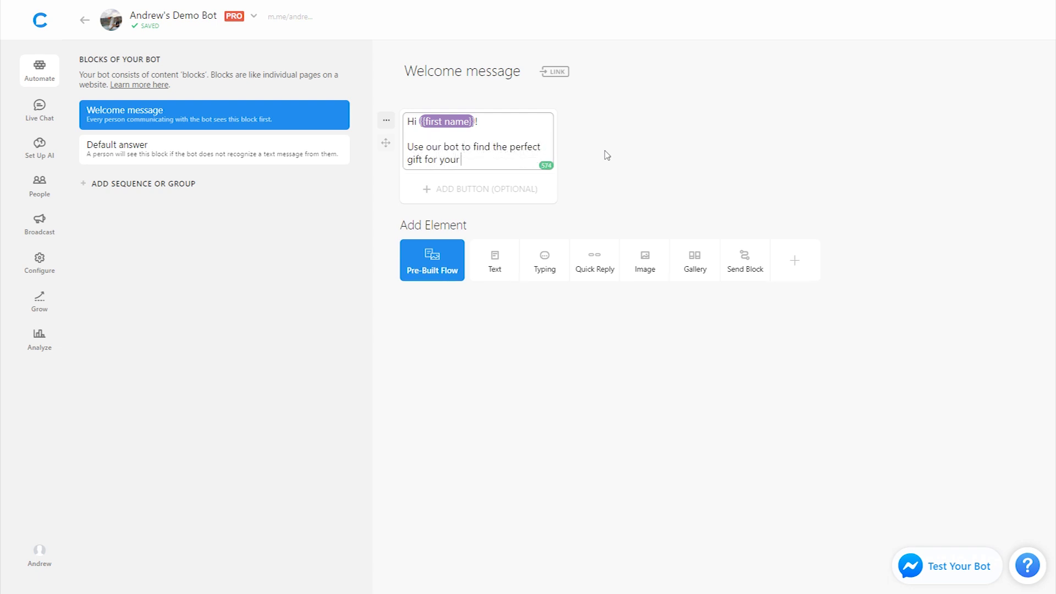
text( loved one!)
click(647, 160)
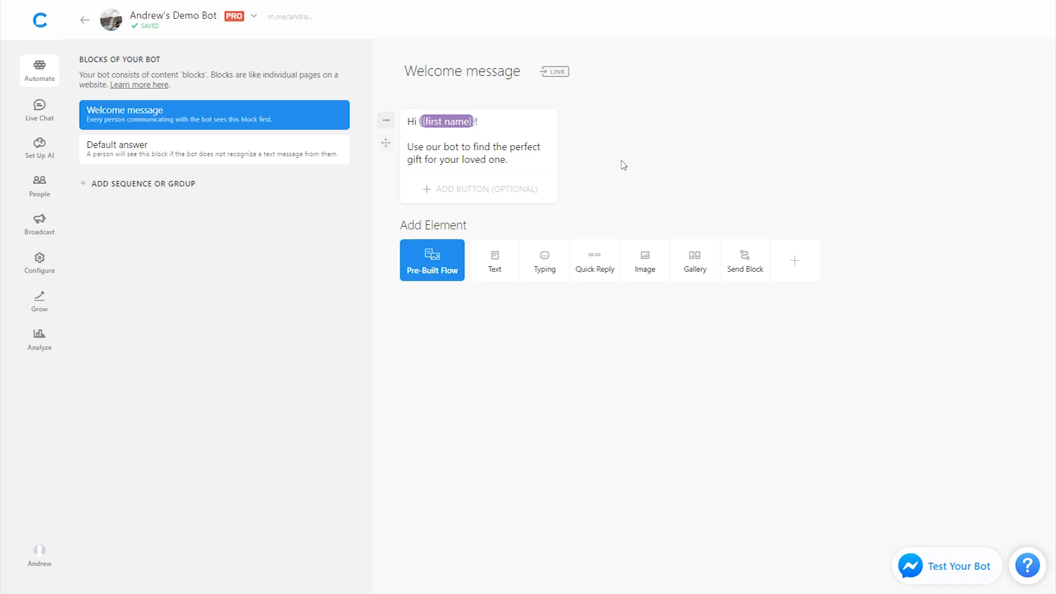
Add a 'Start Quiz' button to the welcome text linked to a new Start Quiz block
click(513, 190)
text(Start Quiz)
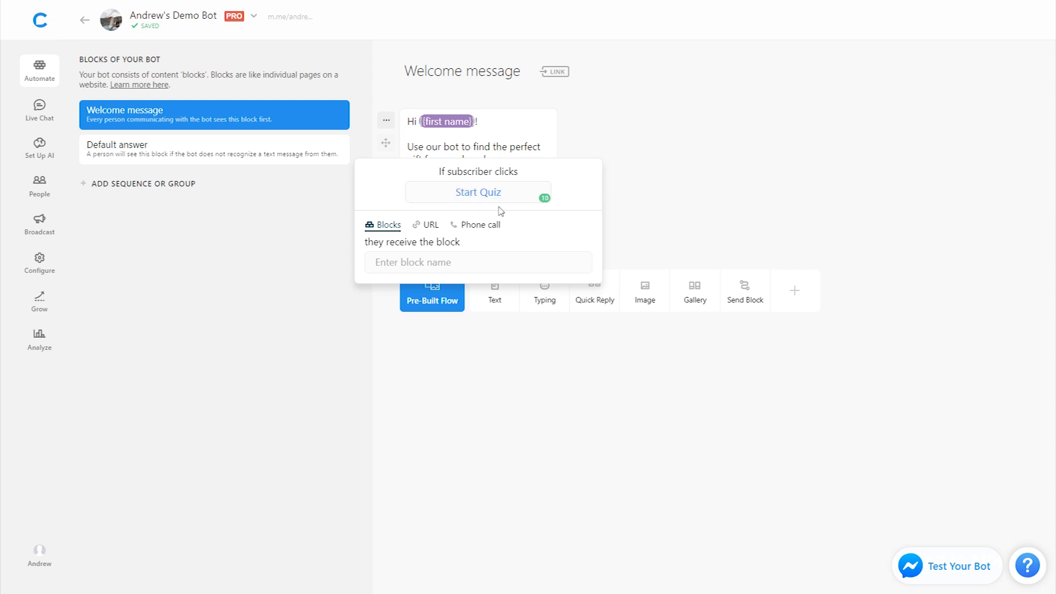
click(422, 261)
text(Start Quiz)
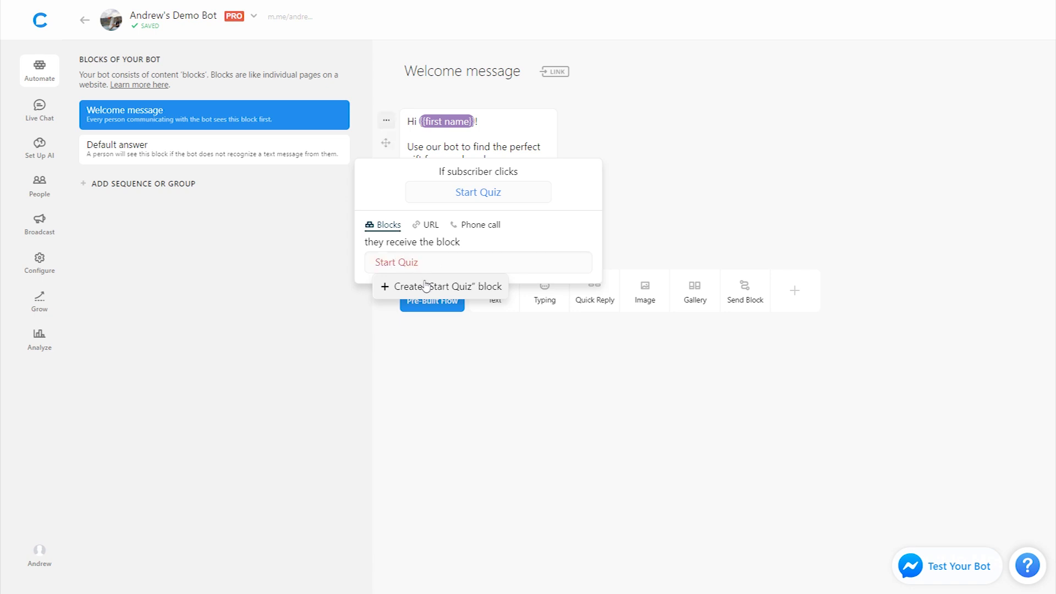
click(425, 281)
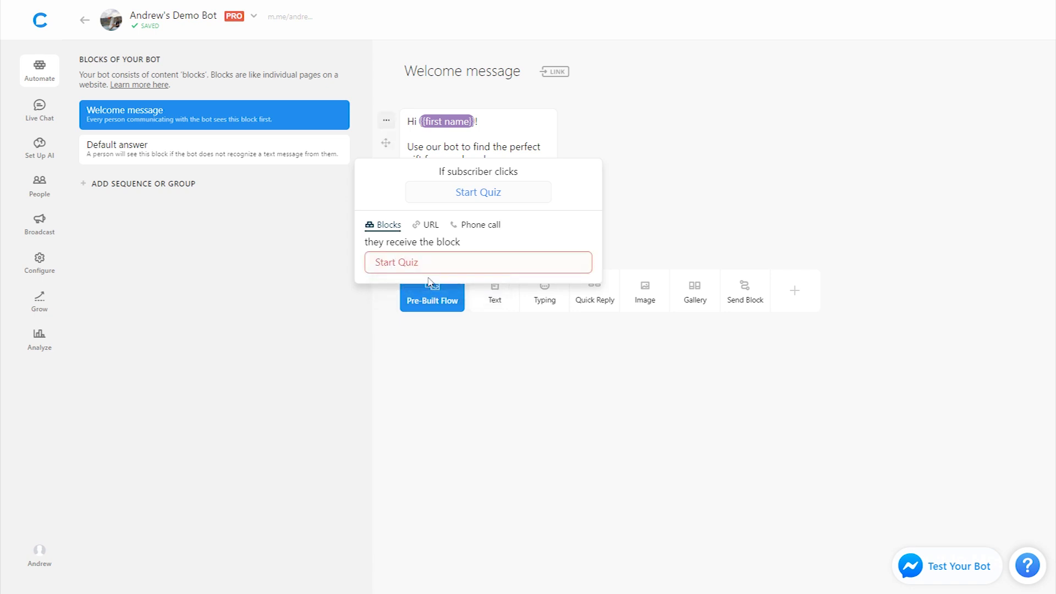
click(715, 232)
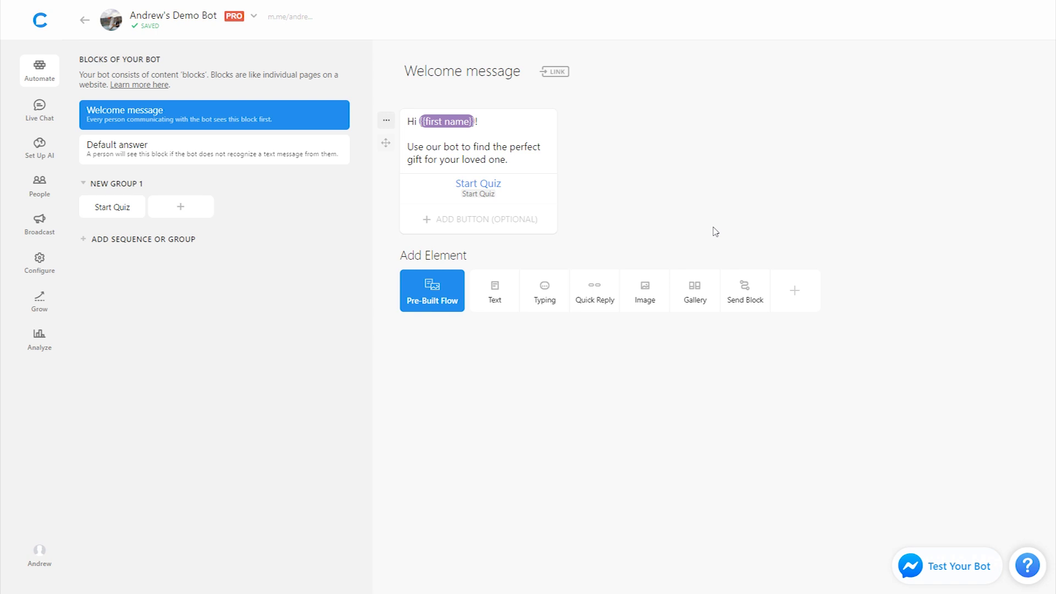
Delete the welcome text card and add an empty Send Block card in its place
click(386, 121)
click(426, 194)
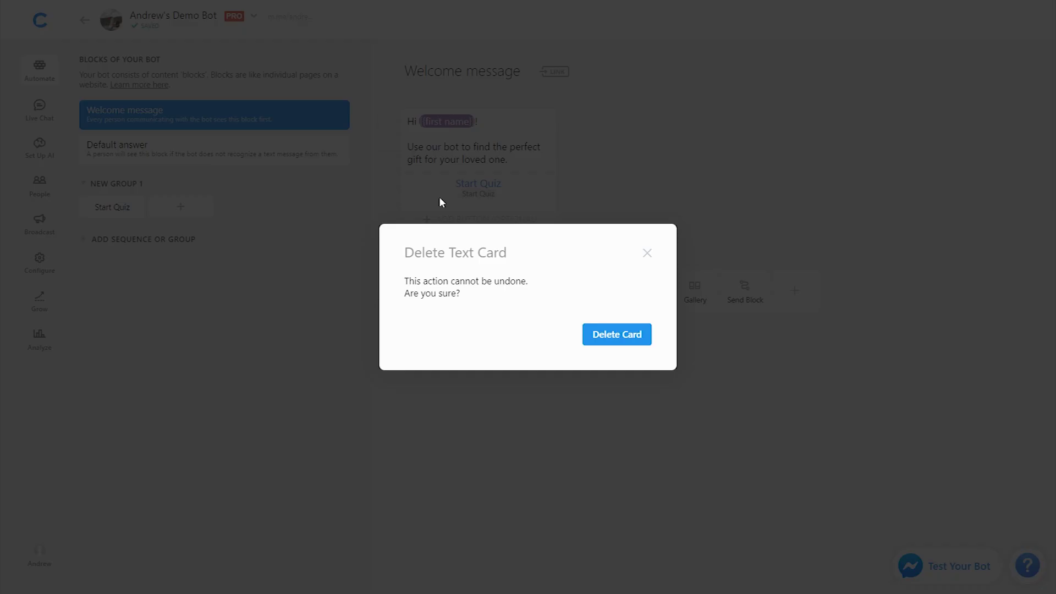
click(637, 338)
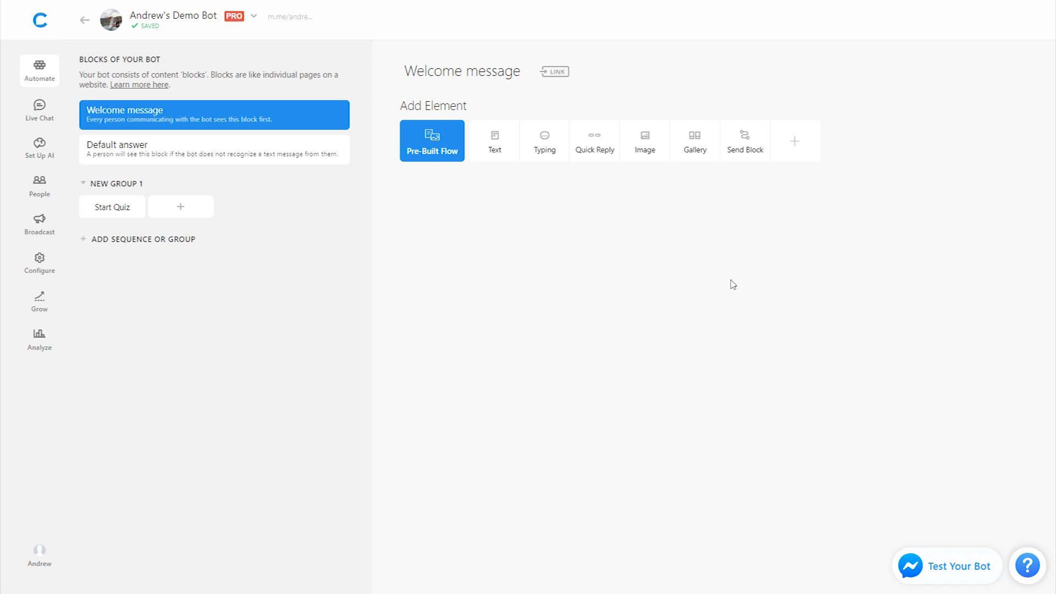
click(84, 184)
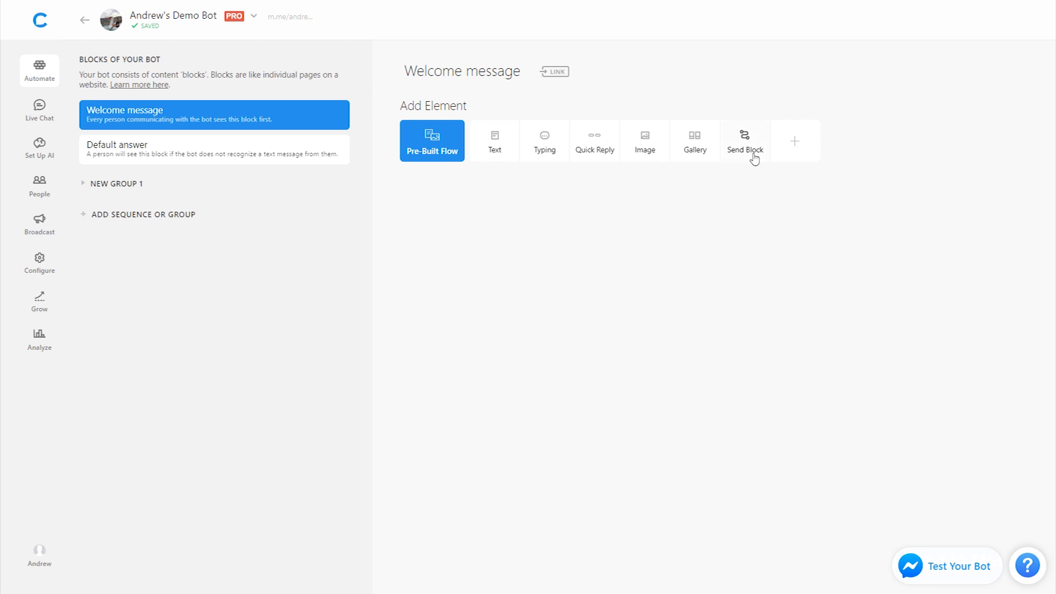
click(754, 159)
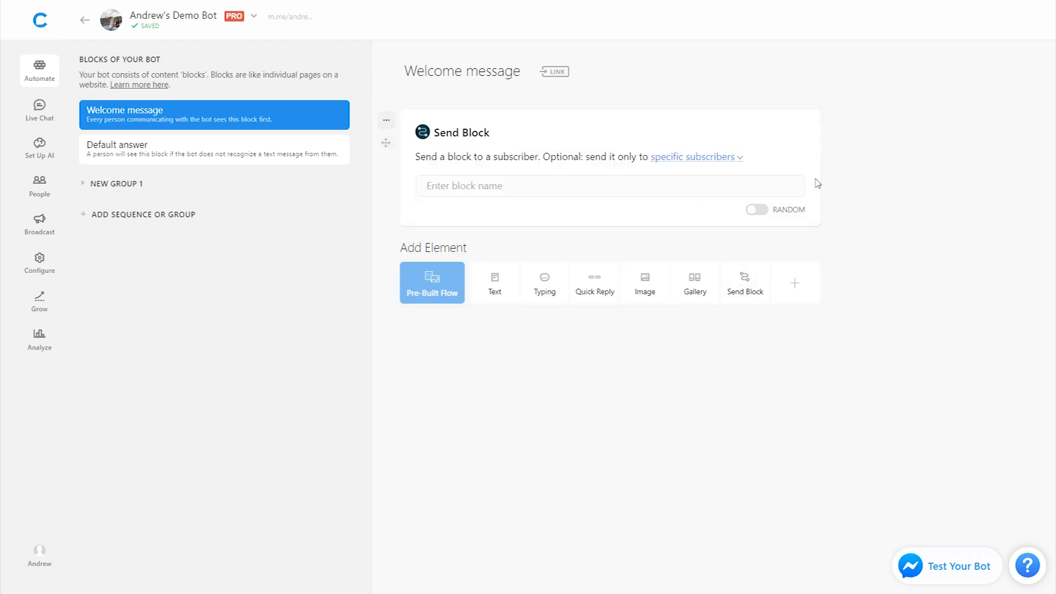
Limit the Send Block to specific subscribers whose gender attribute is male
click(696, 160)
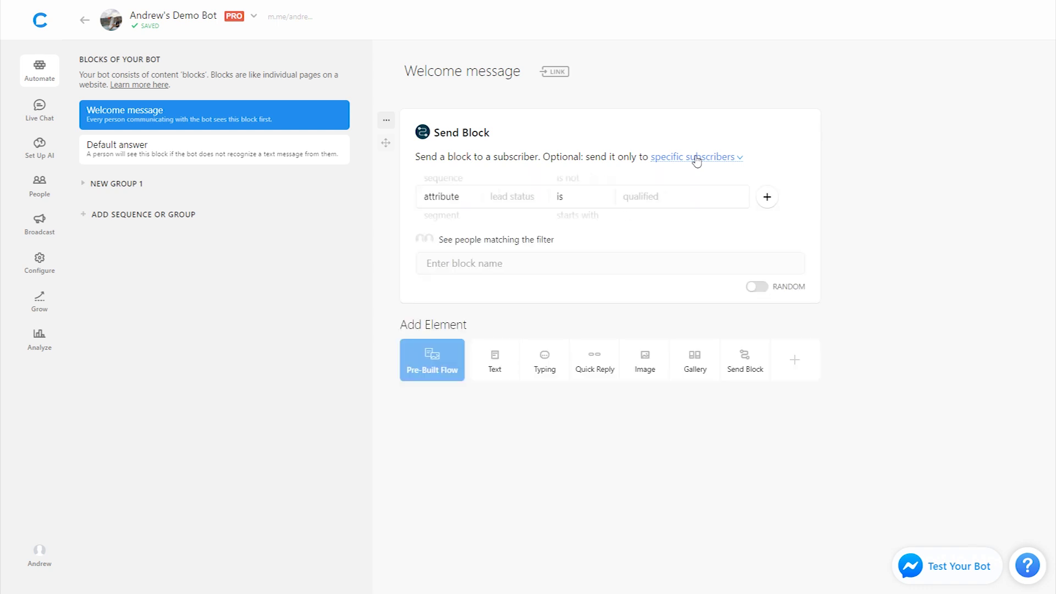
click(514, 203)
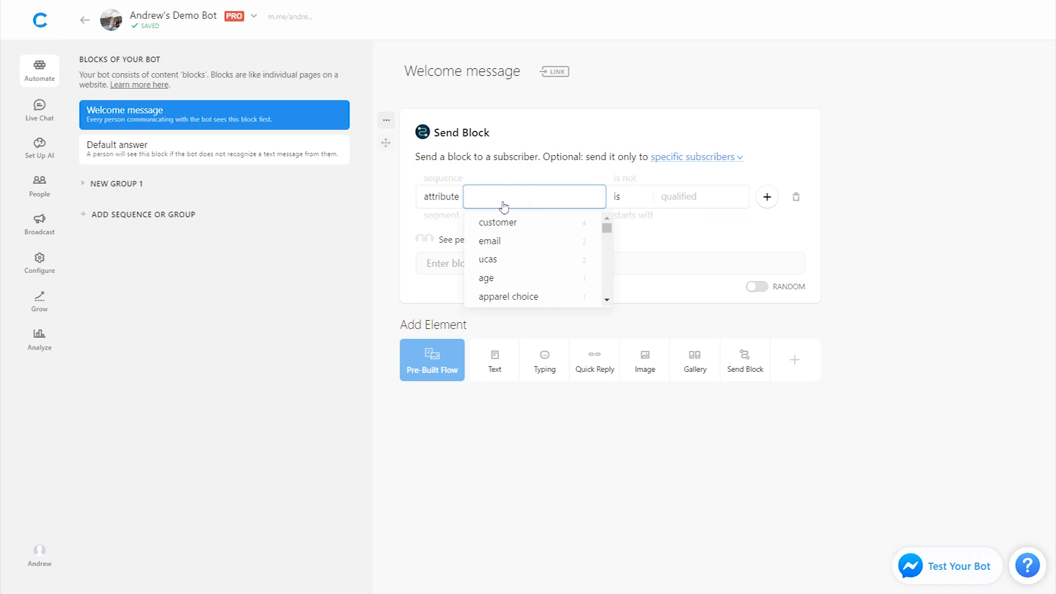
text(gen)
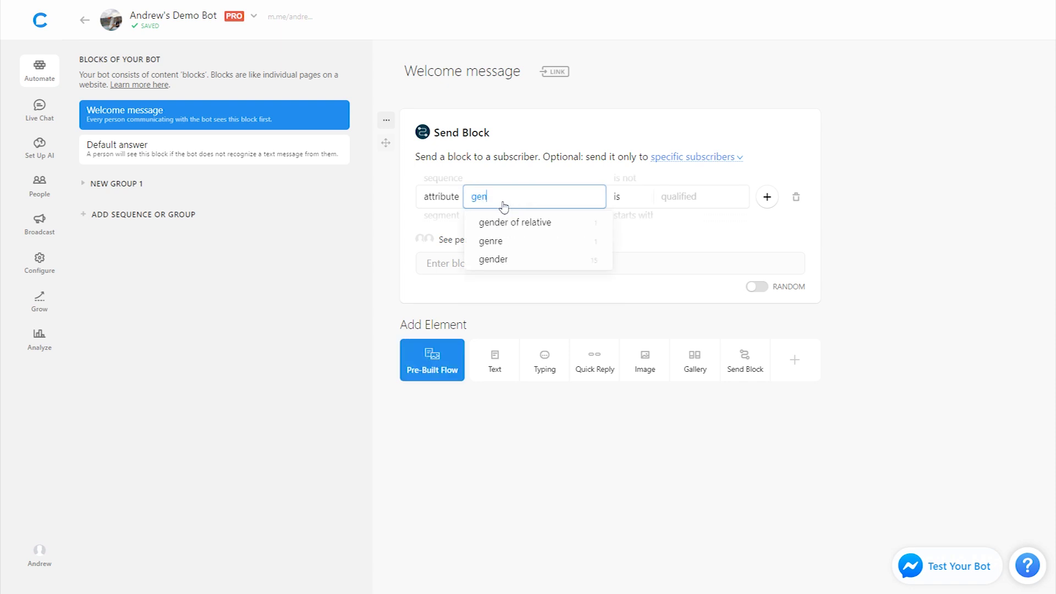
click(516, 261)
click(678, 197)
click(649, 242)
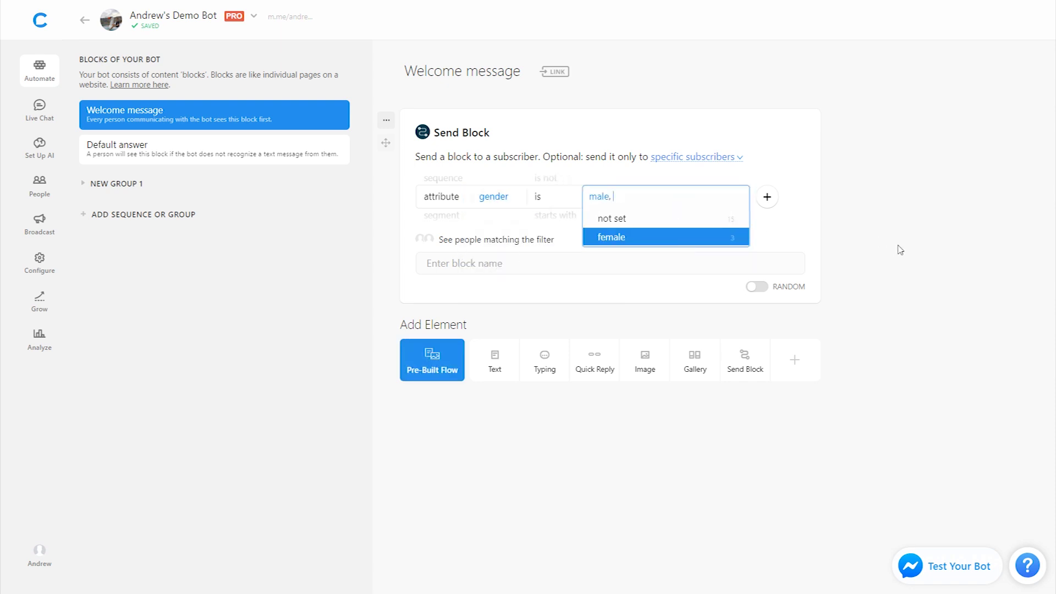
click(900, 250)
Have the Send Block deliver a new 'Male Welcome Message' block, then open that block
click(520, 262)
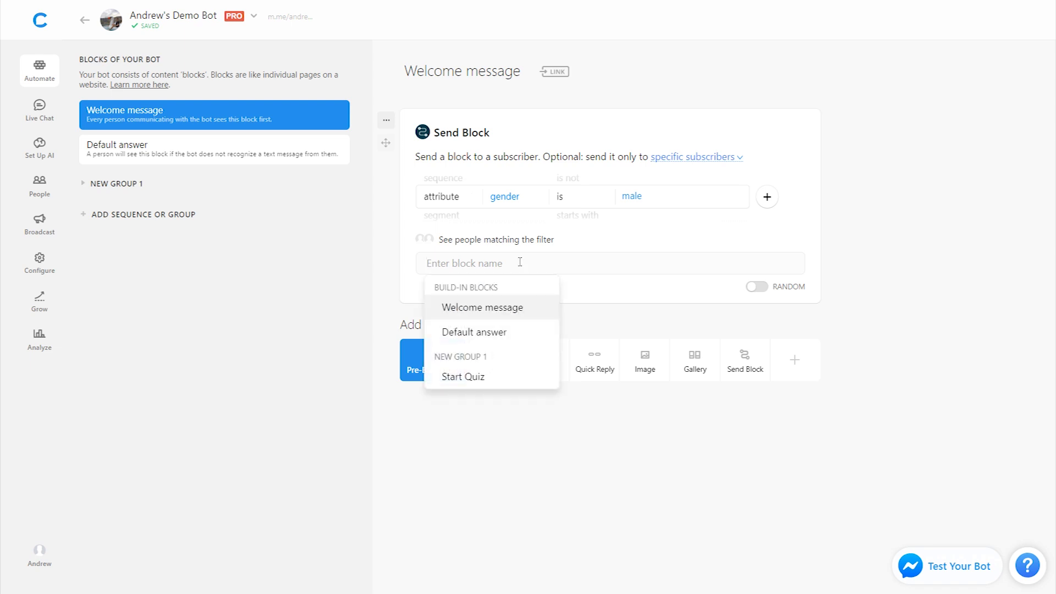
text(Male Welcome Message)
click(520, 287)
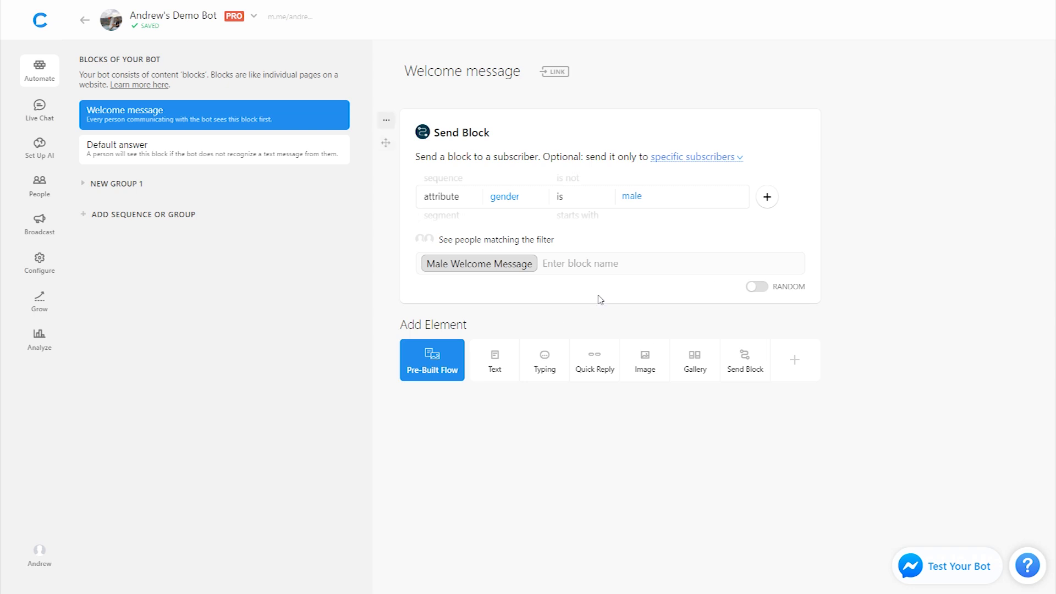
click(82, 186)
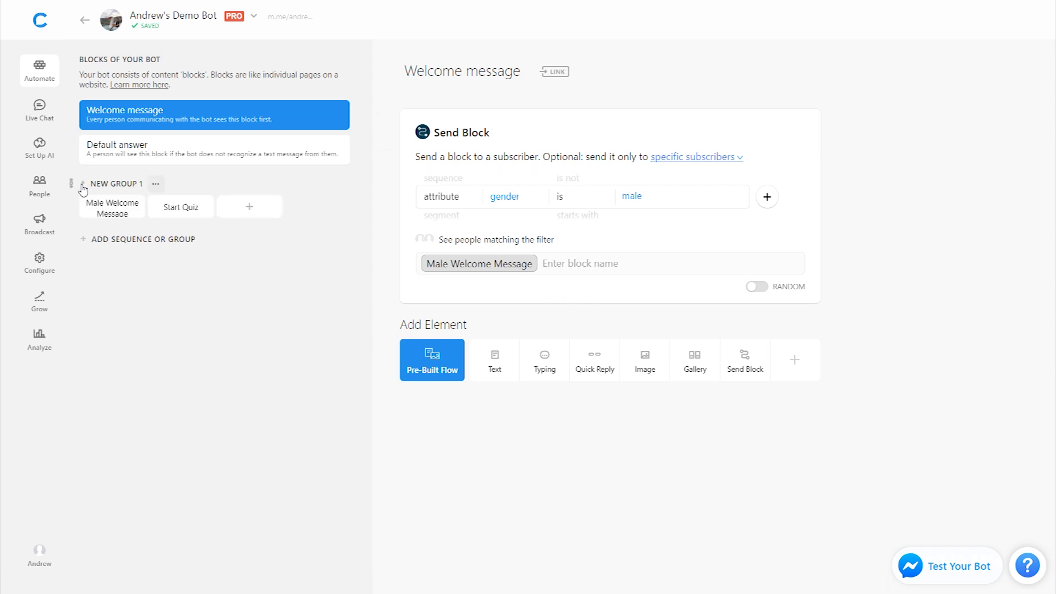
click(109, 208)
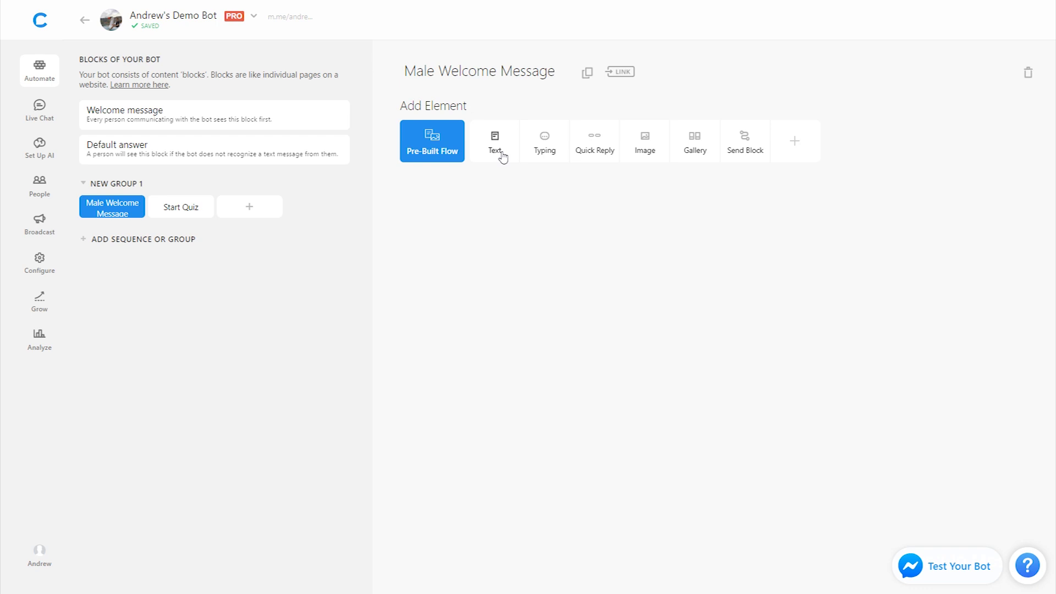
Add a text card reading 'Hello Mr. {{last name}}' to Male Welcome Message, then return to Welcome message
click(500, 154)
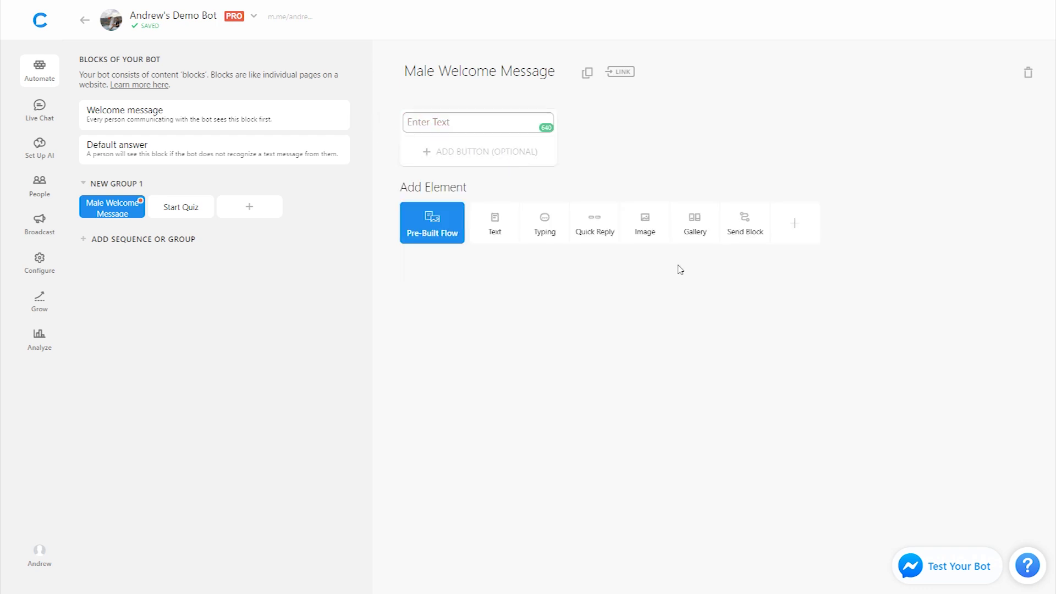
text(Hello Mr. {{last)
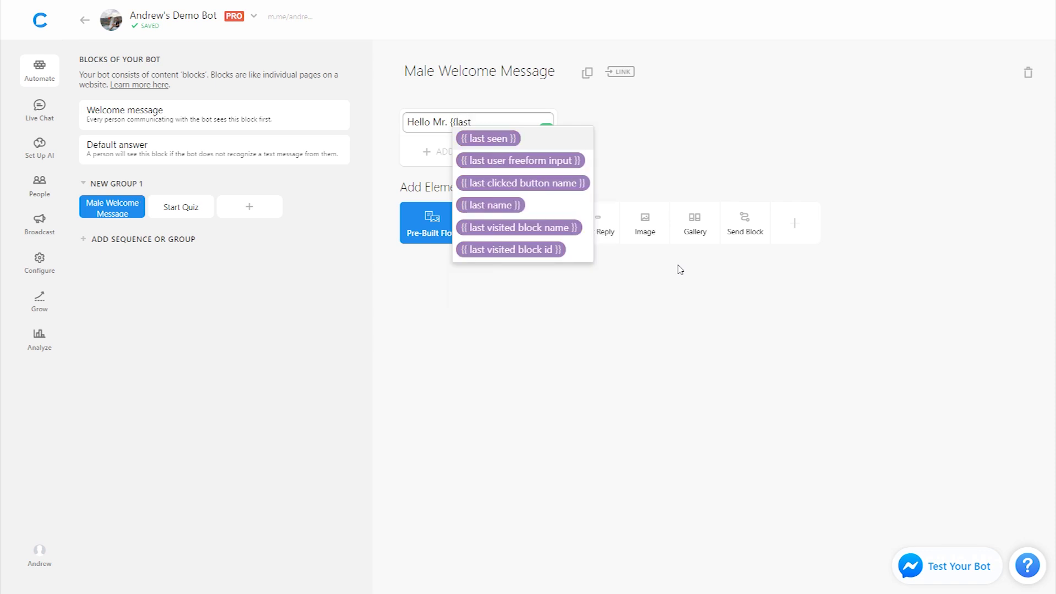
click(546, 206)
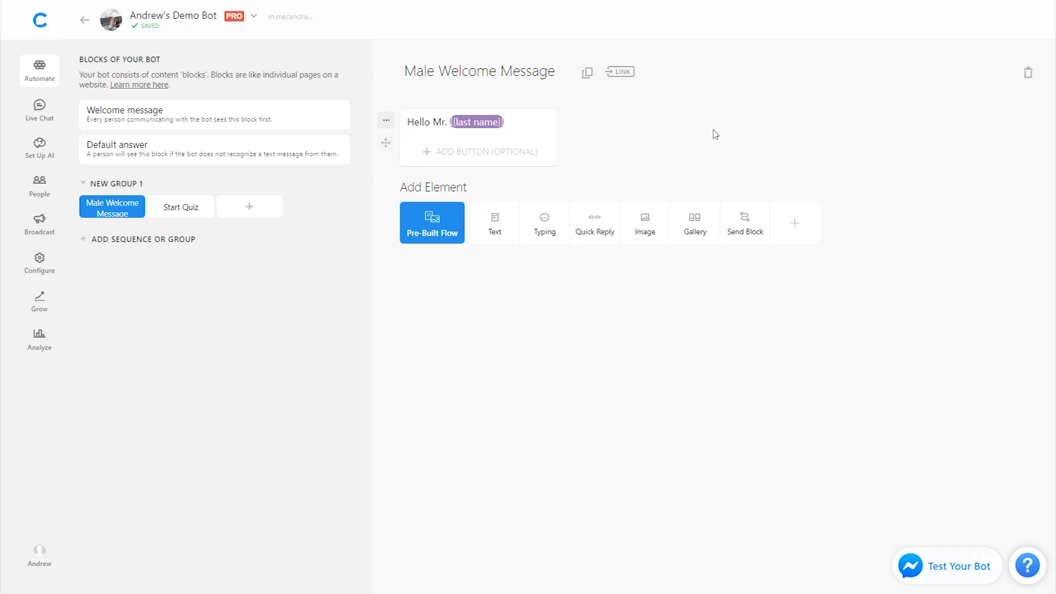
click(187, 107)
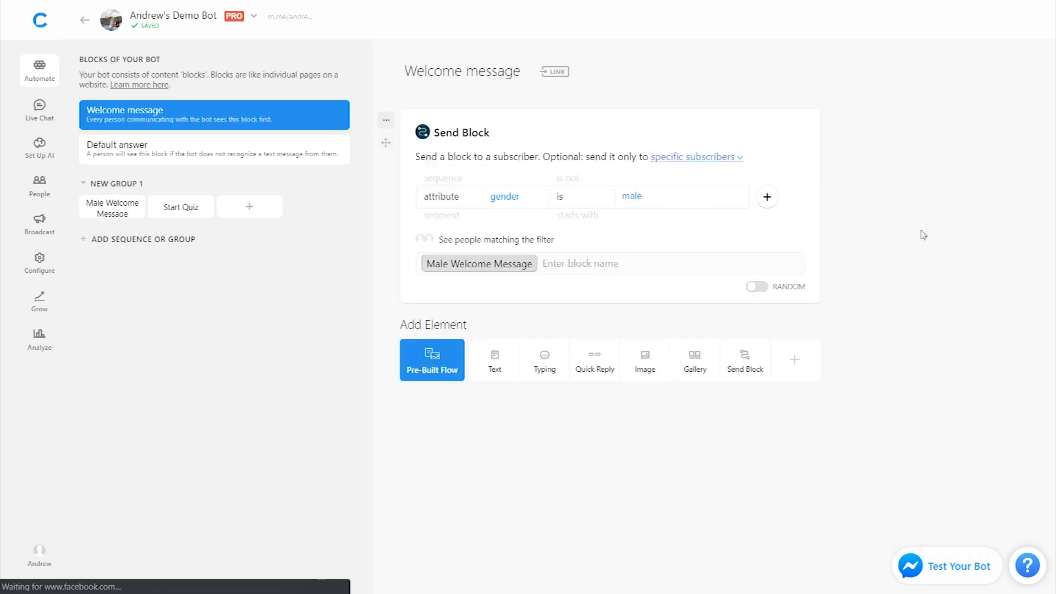